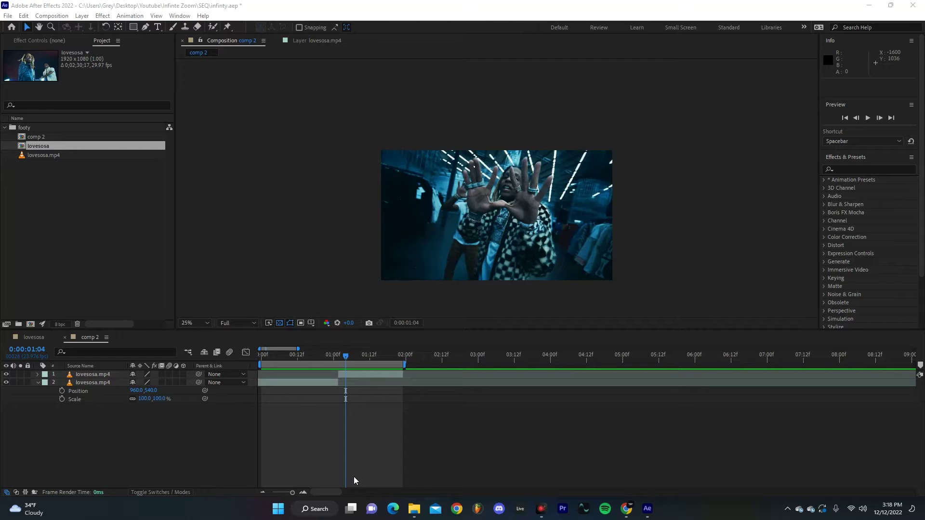
Duplicate the top lovesosa.mp4 layer, freeze the copy at 0:00:01:02, and view at 50%
mouse_move(346, 356)
mouse_down()
mouse_move(244, 357)
mouse_move(400, 376)
mouse_move(339, 369)
mouse_up()
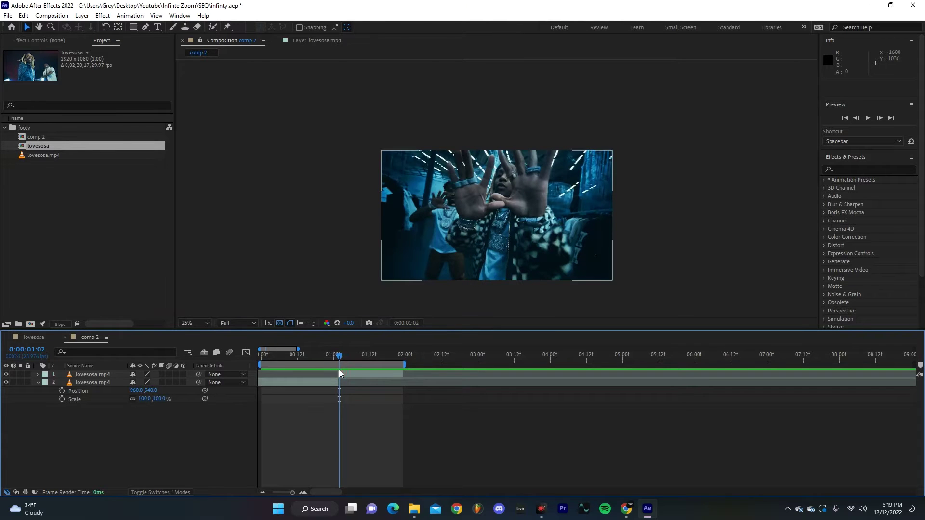
click(351, 375)
key(ctrl+d)
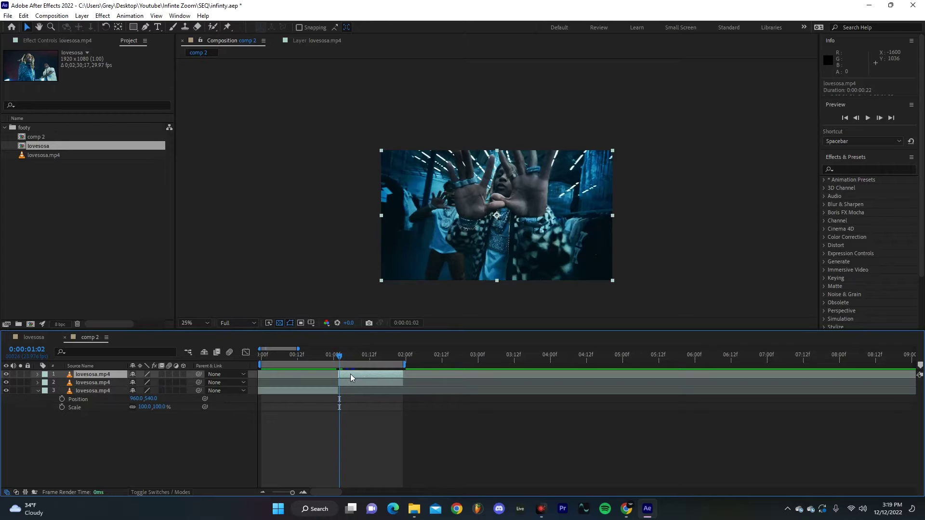
right_click(351, 374)
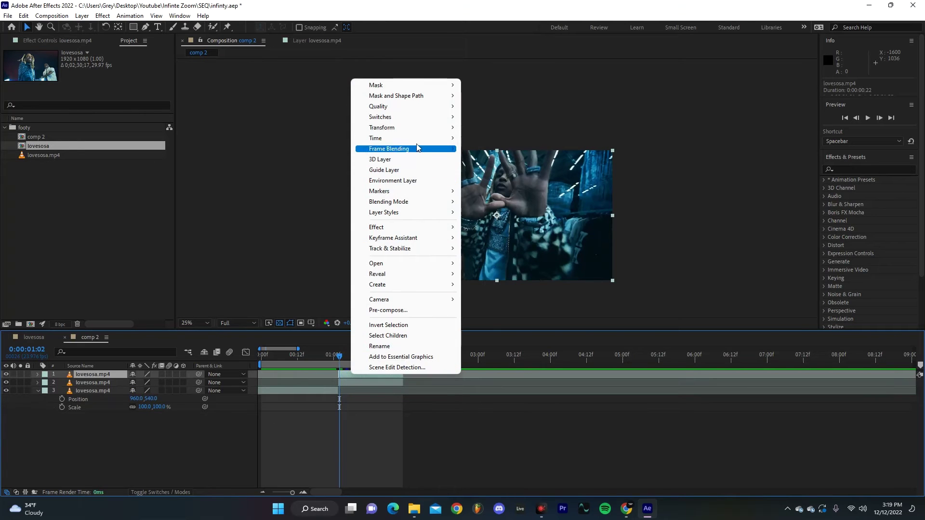
mouse_move(423, 139)
click(486, 170)
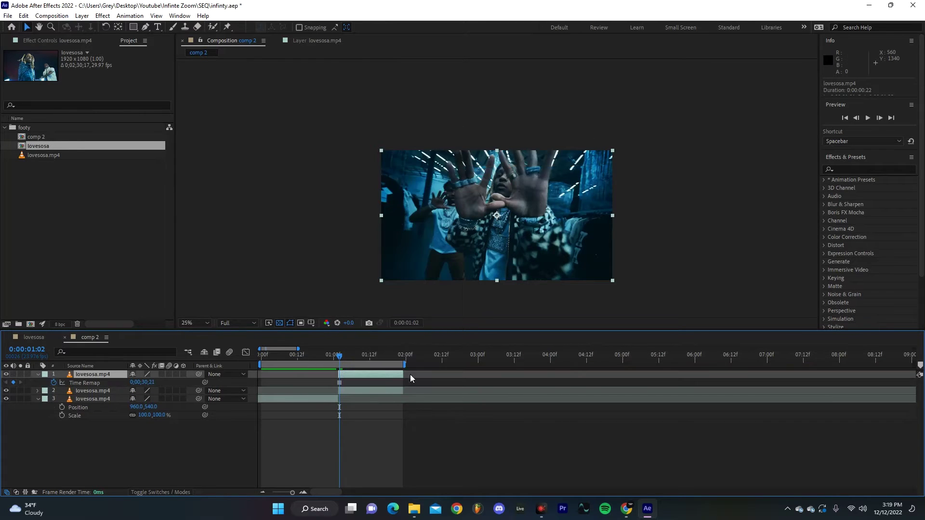
key(equal)
key(equal)
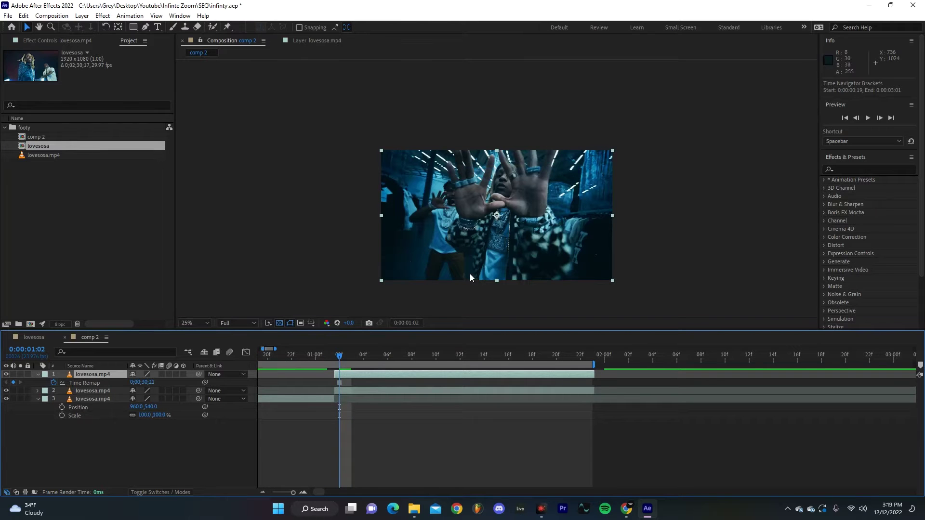
key(period)
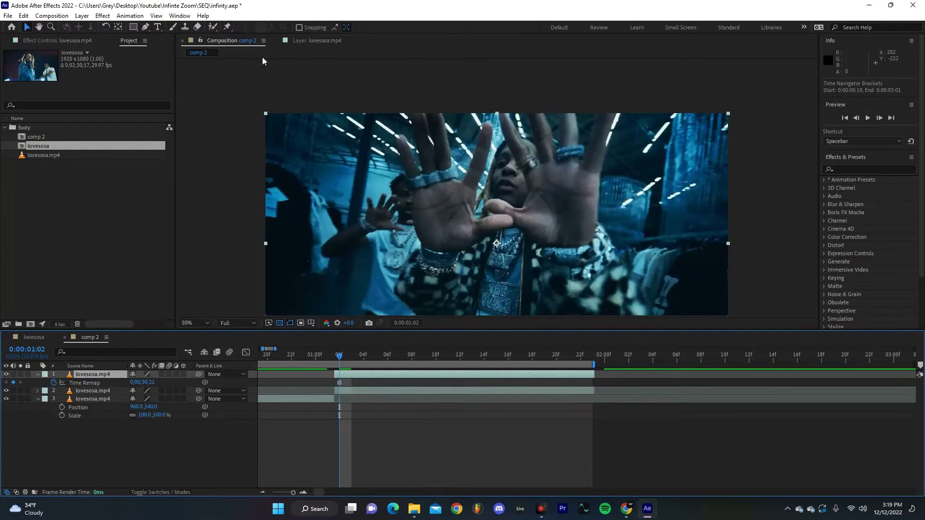
At 100% view, draw Pen mask points from the thumb base up the left finger and across the gap
click(145, 27)
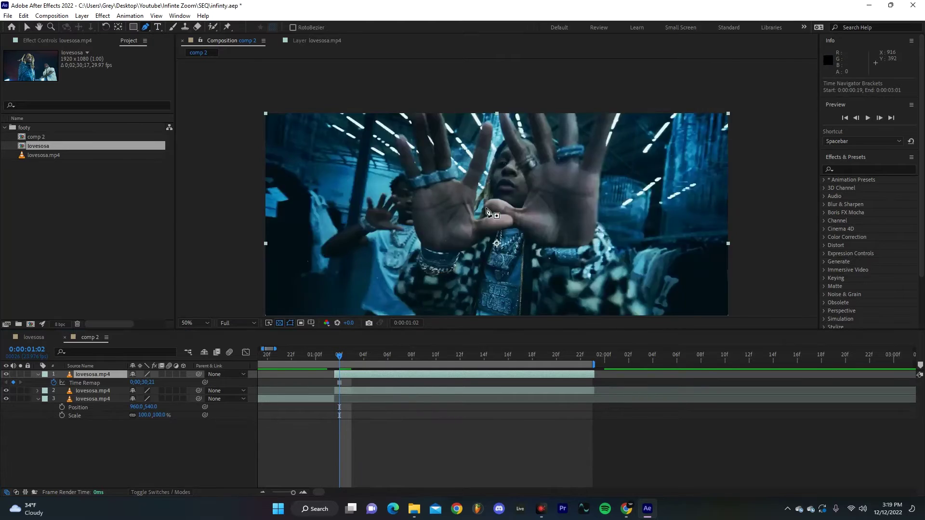
key(period)
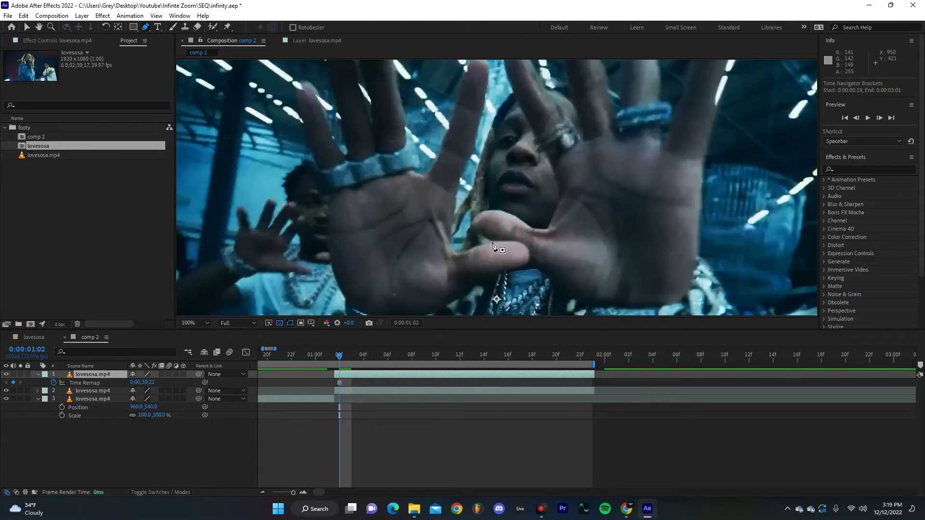
click(491, 241)
click(458, 251)
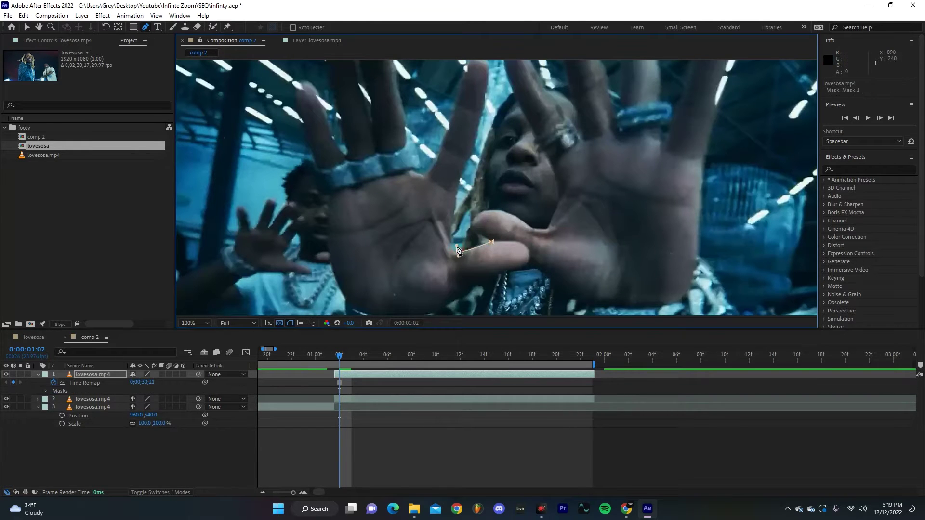
drag(458, 192, 471, 153)
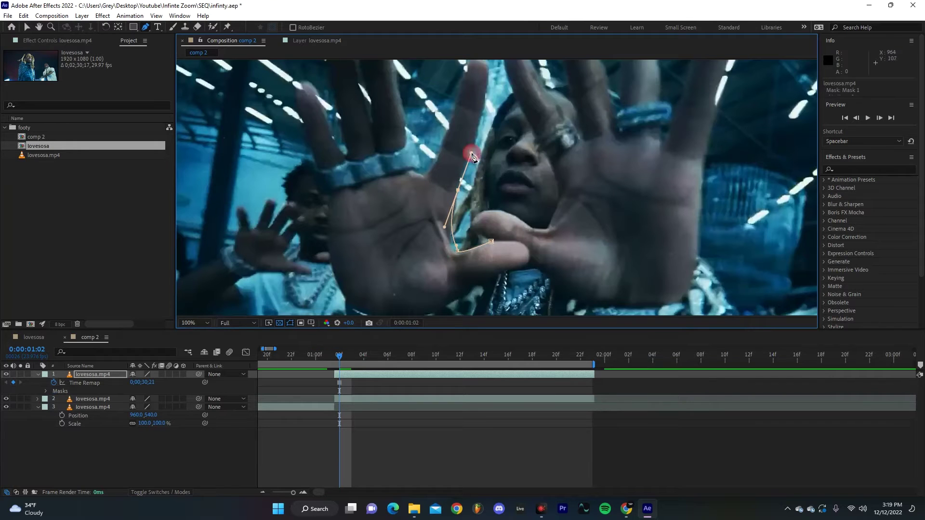
click(489, 78)
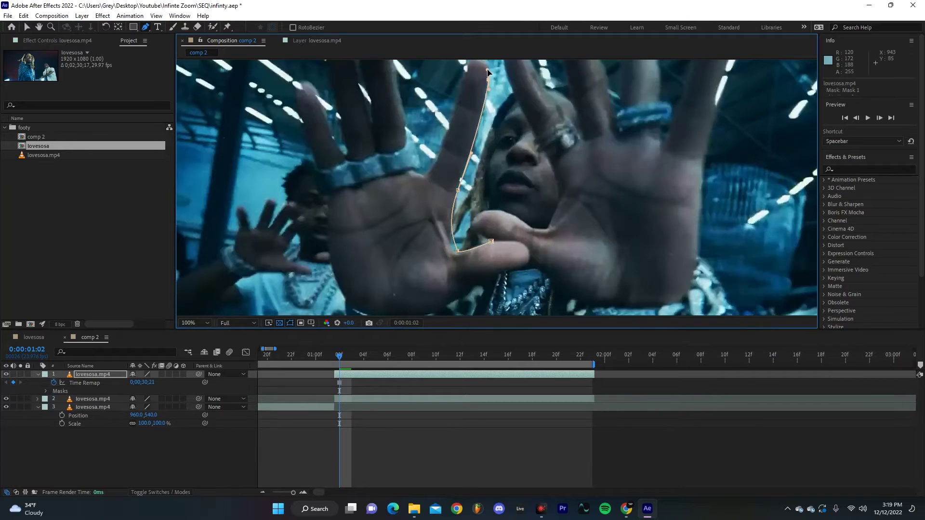
click(504, 73)
click(512, 91)
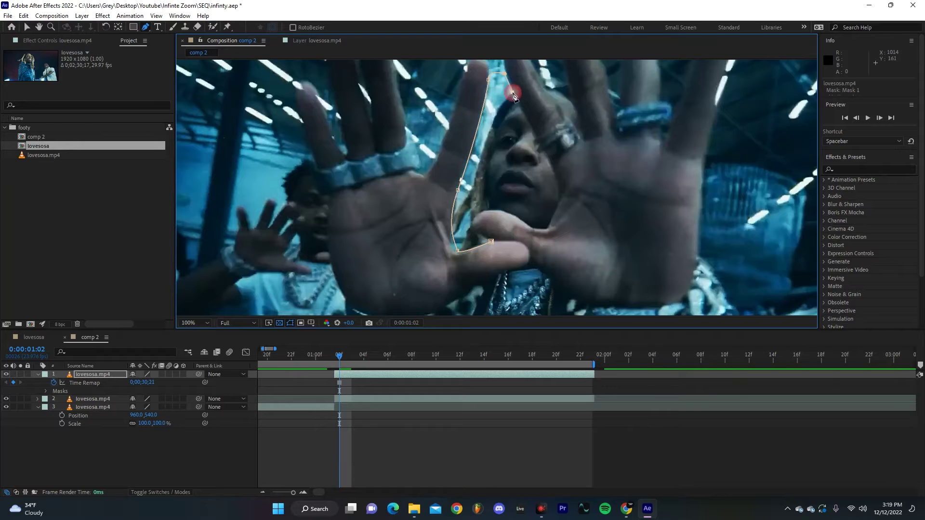
Trace the mask down the right finger, palm and thumb, closing it at the starting point
click(543, 157)
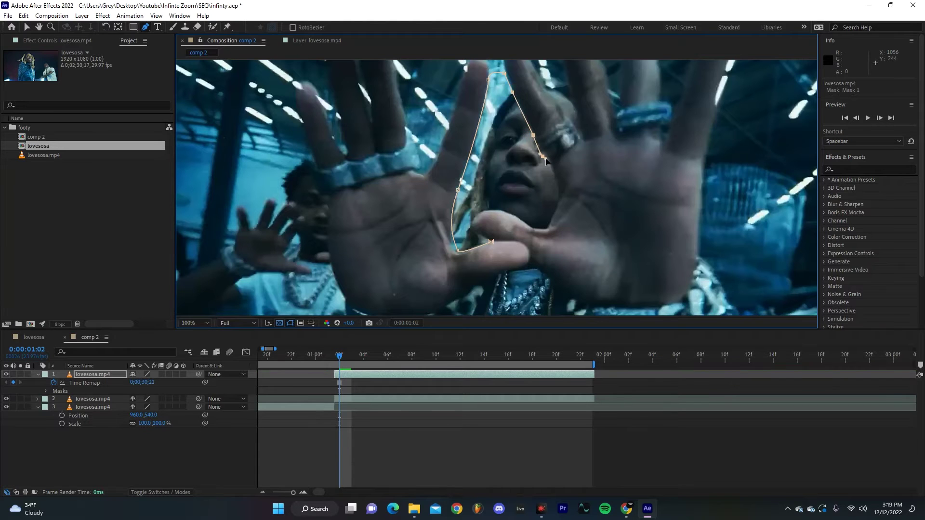
click(552, 175)
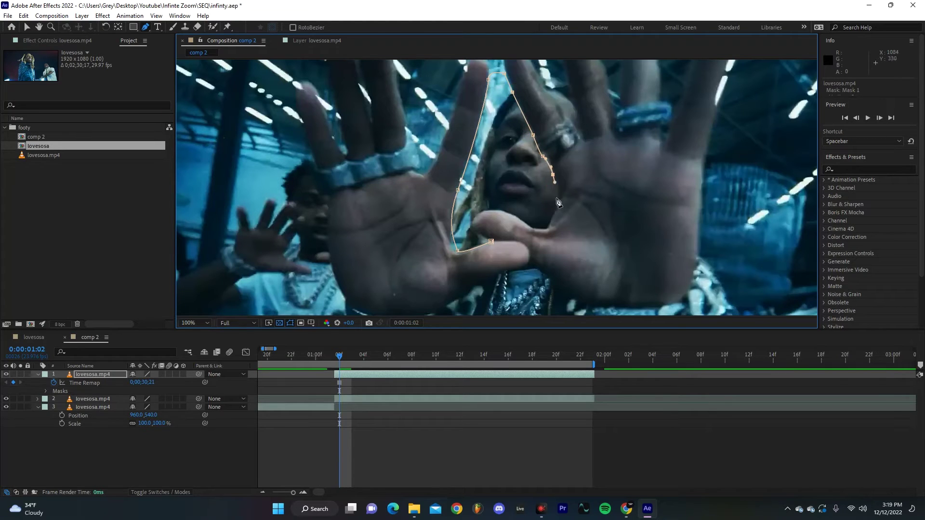
click(554, 218)
click(535, 227)
click(479, 214)
click(473, 230)
click(491, 241)
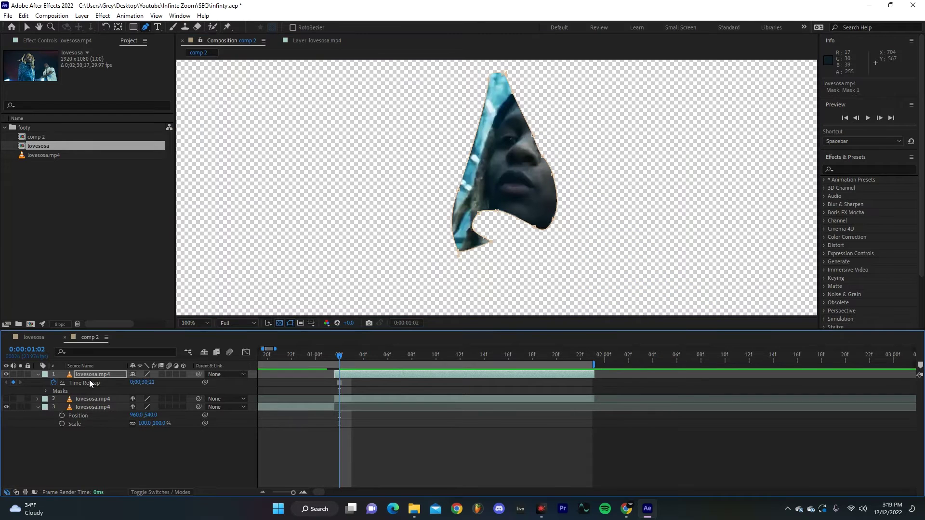
Invert Mask 1 and refine its edge by adding a left point and nudging a right one
key(m)
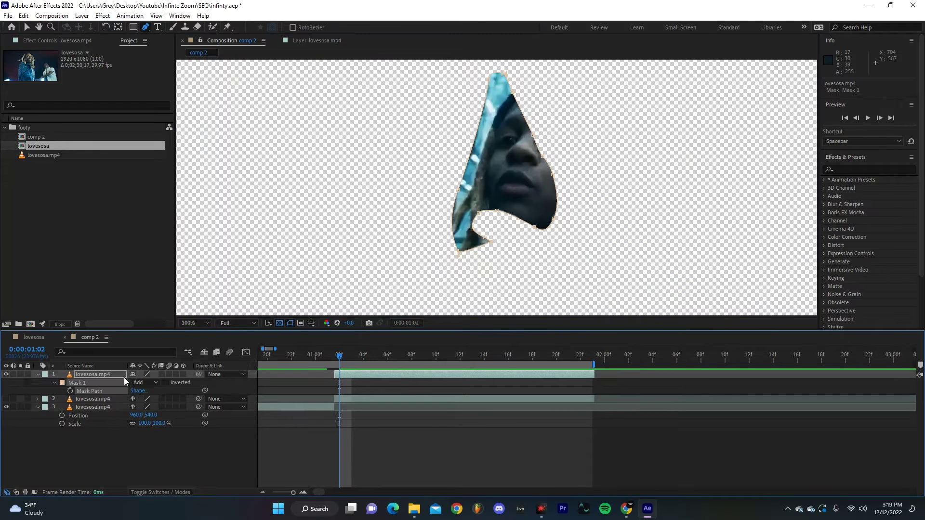
click(166, 383)
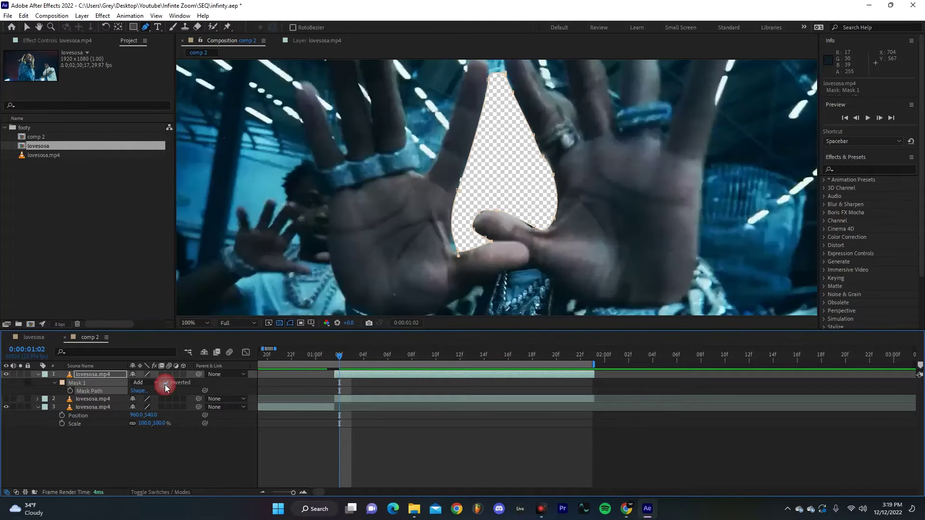
click(454, 241)
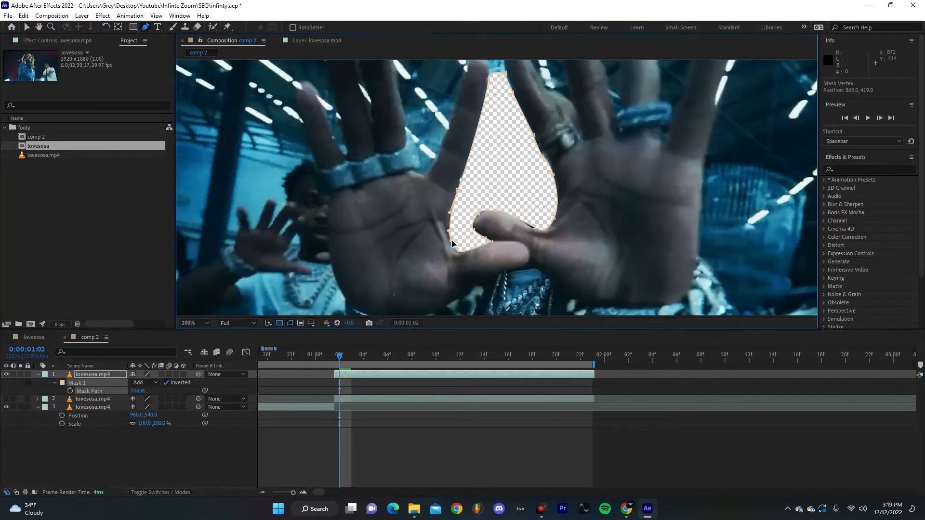
click(532, 231)
drag(534, 232, 532, 231)
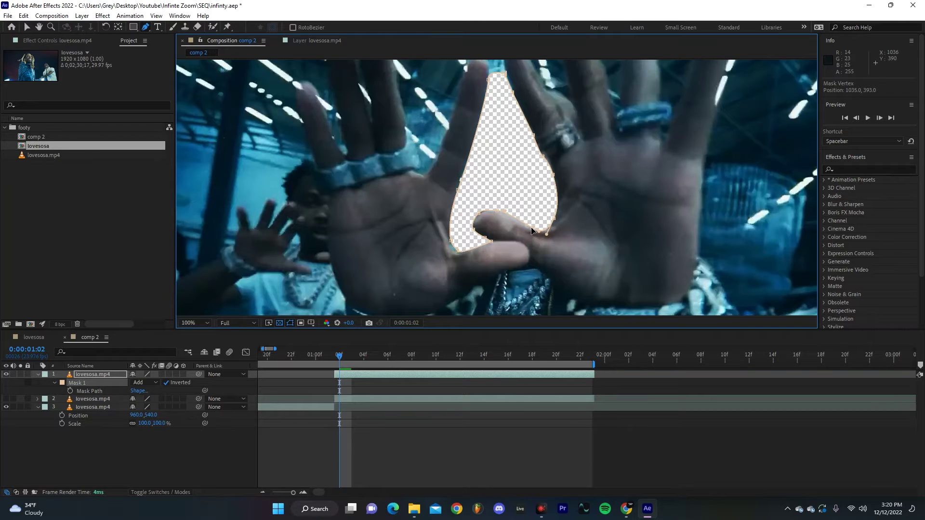
Set Mask 1's feather to 9 px and expansion to 5 px
click(54, 383)
click(54, 383)
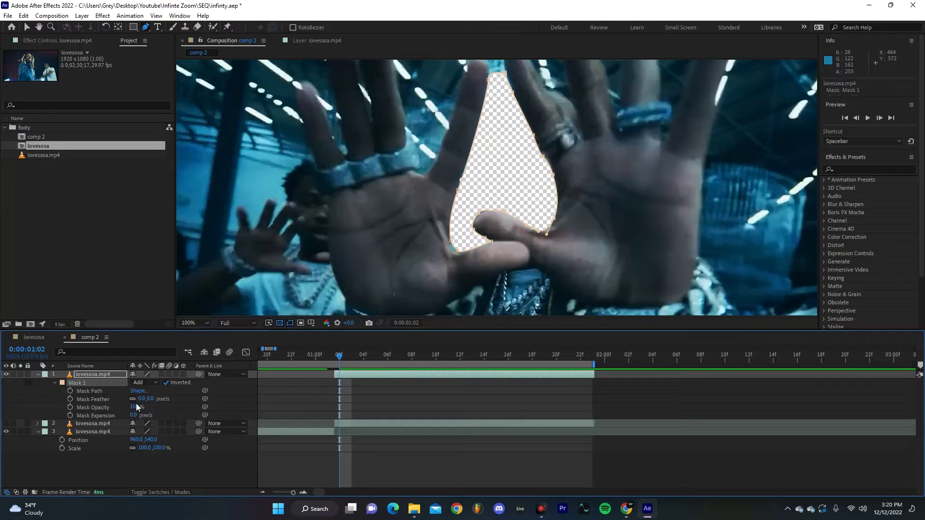
mouse_move(140, 403)
mouse_down()
mouse_move(131, 421)
mouse_move(140, 417)
mouse_up()
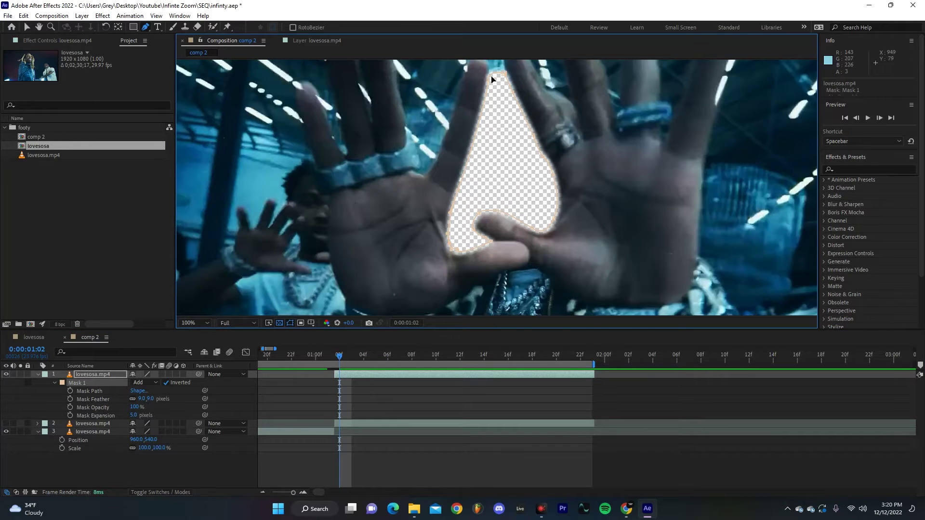
Collapse the frozen layer and turn on layer 2's visibility
scroll(542, 124, up, 2)
scroll(553, 136, down, 2)
scroll(483, 201, down, 2)
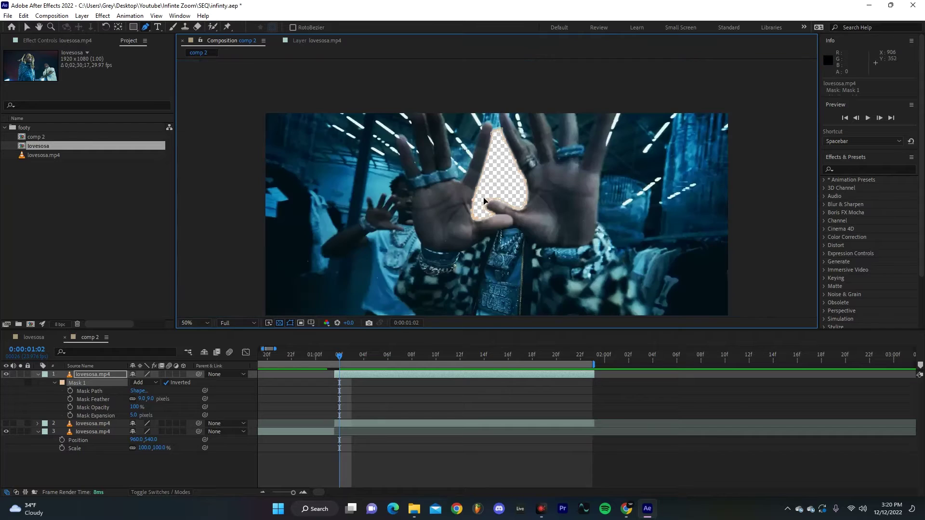
click(38, 374)
click(6, 382)
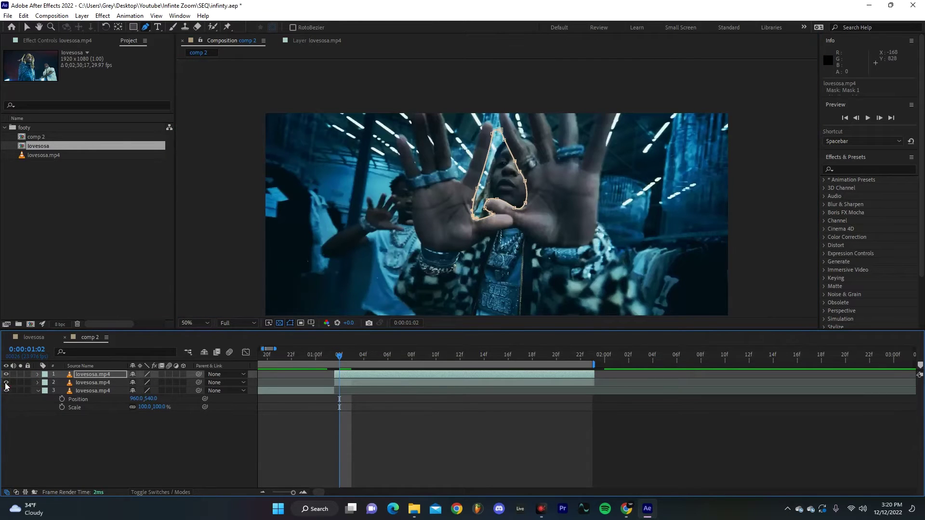
drag(337, 363, 286, 378)
key(minus)
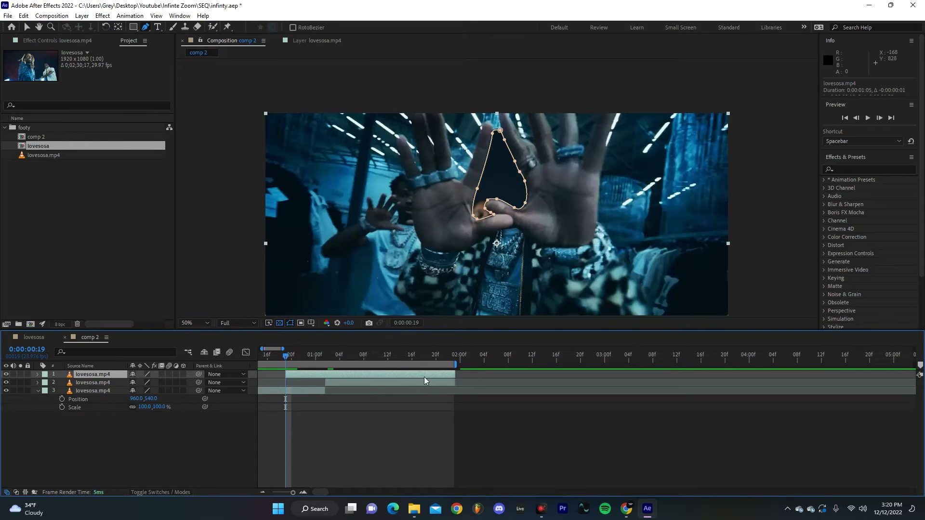
Trim the frozen layer's out point, then its in point at 0:00:01:02
drag(450, 372, 326, 382)
click(329, 356)
key(equal)
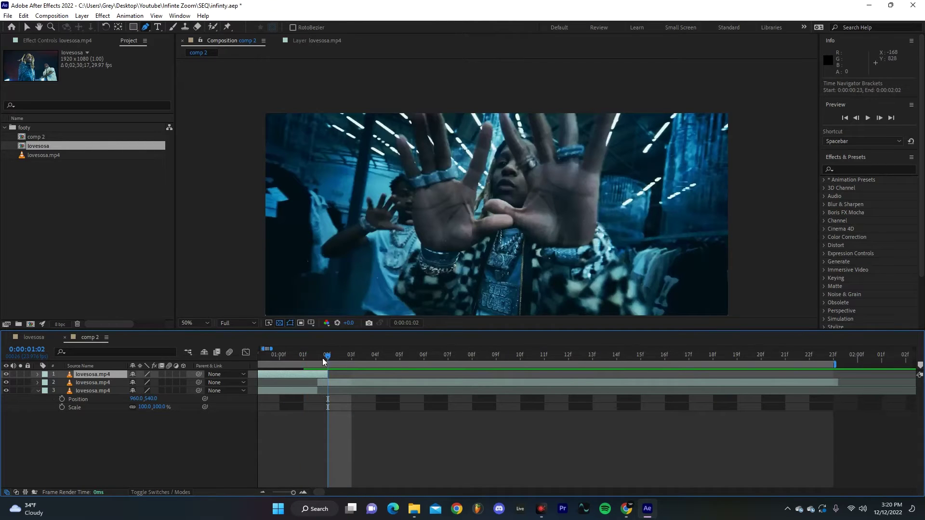
click(351, 357)
drag(355, 359, 322, 375)
key(minus)
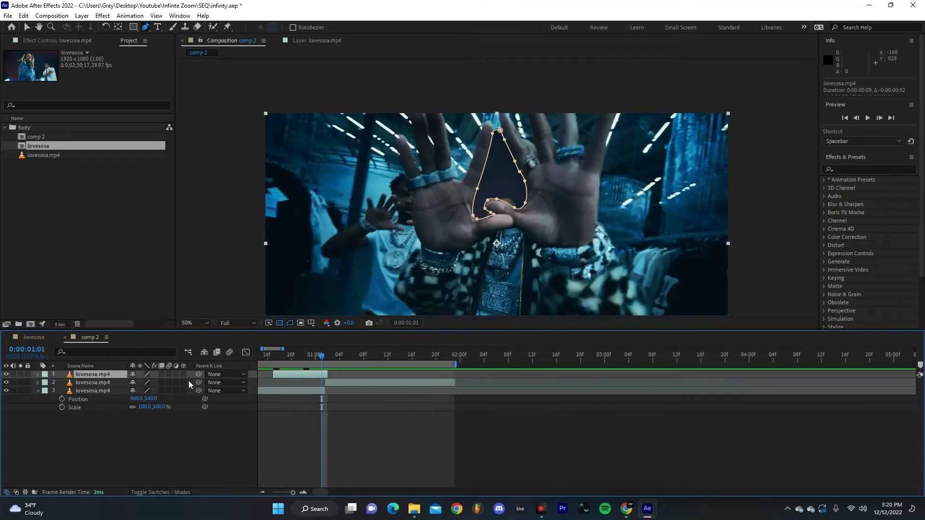
Make the frozen layer 3D with motion blur and set a Position keyframe at 1:02
click(183, 375)
click(169, 375)
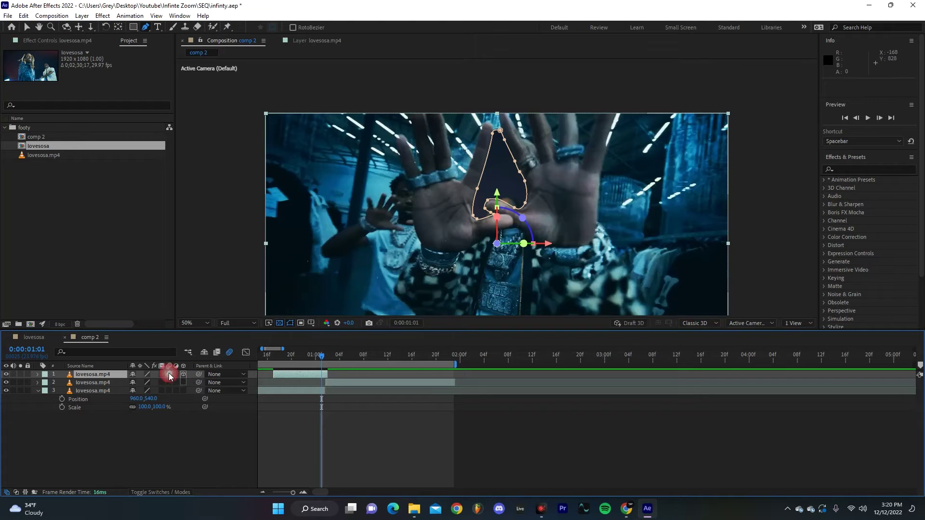
click(38, 375)
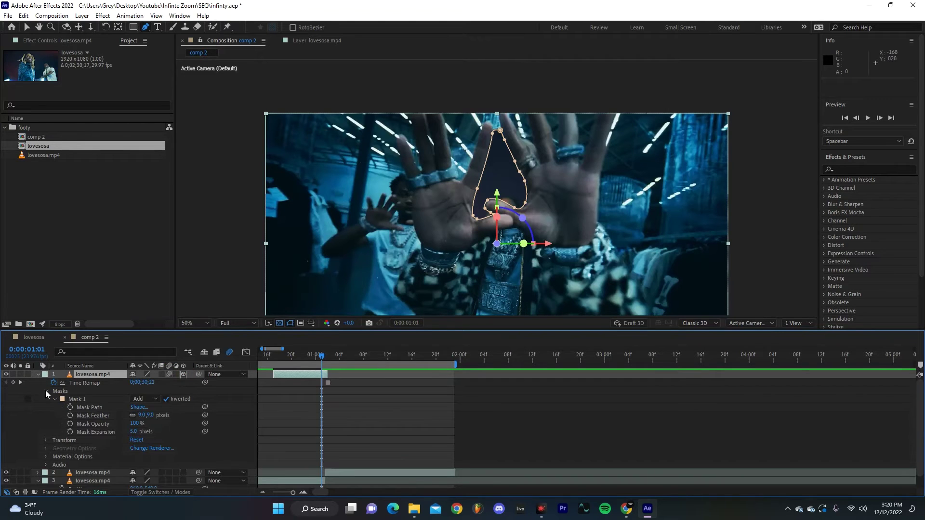
click(46, 391)
click(46, 399)
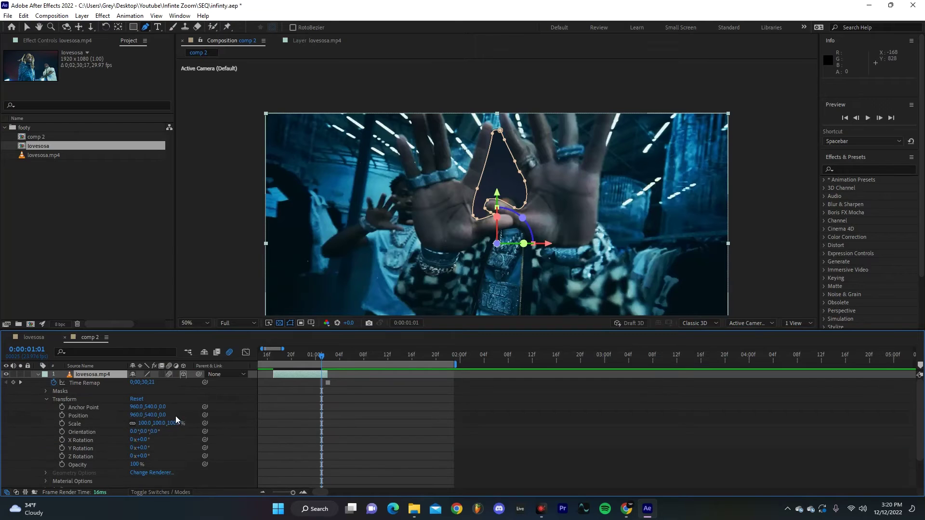
click(61, 416)
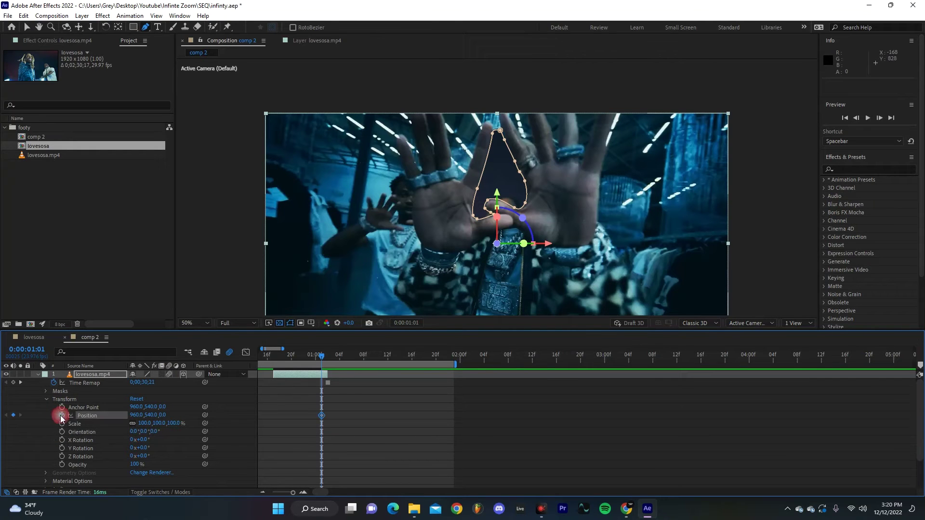
drag(322, 415, 328, 416)
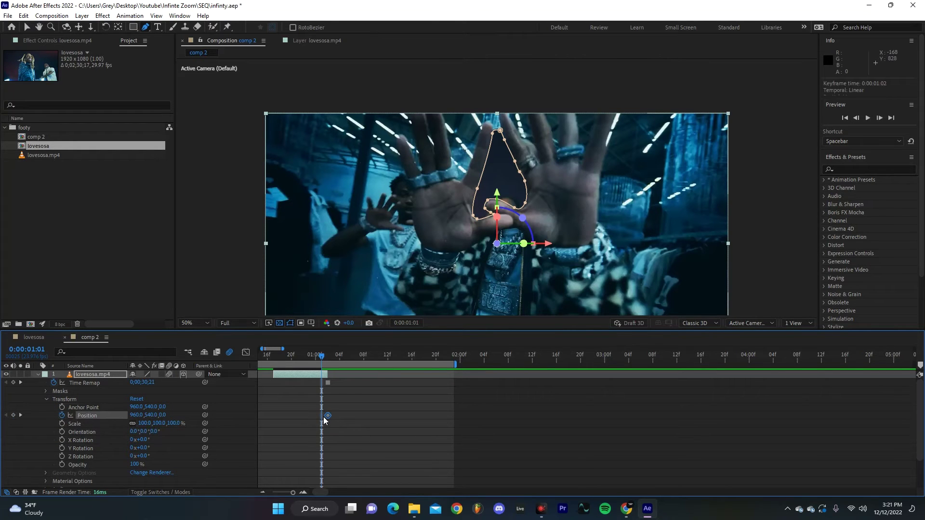
At 0:00:00:17, set Position to 944, 862, -2347 so the layer starts near the camera
drag(322, 355, 273, 366)
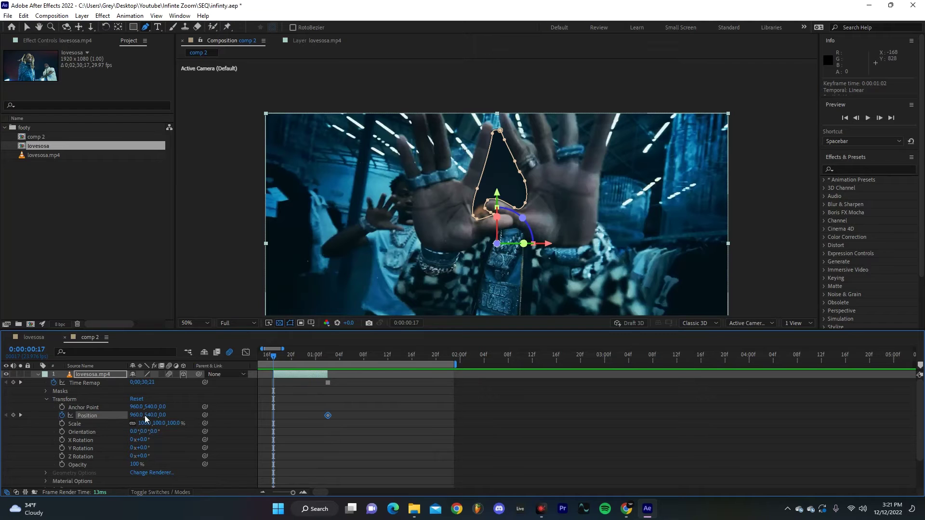
drag(164, 415, 102, 415)
key(period)
key(comma)
key(comma)
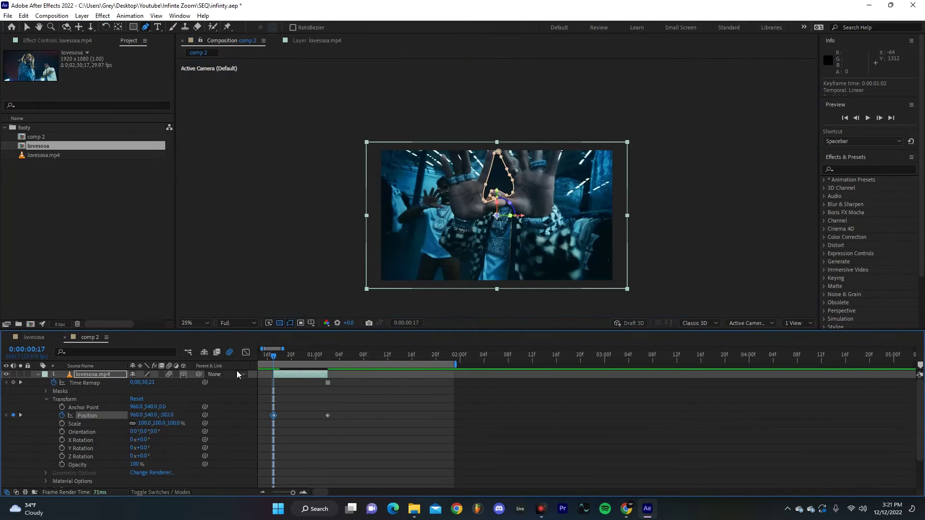
drag(168, 415, 98, 430)
mouse_move(280, 359)
mouse_down()
mouse_move(294, 360)
mouse_move(270, 361)
mouse_up()
scroll(277, 362, down, 5)
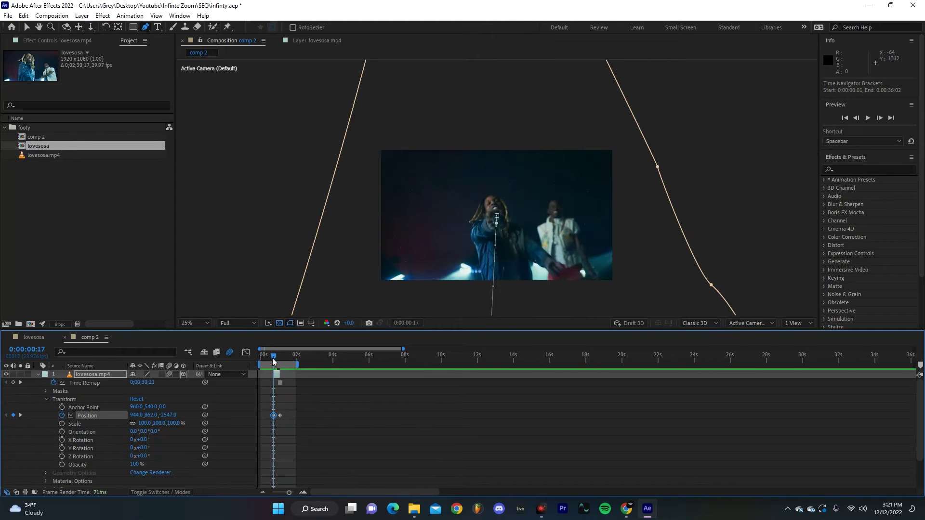
drag(287, 404, 265, 423)
Apply Easy Ease to the frozen layer's Position keyframes
right_click(280, 414)
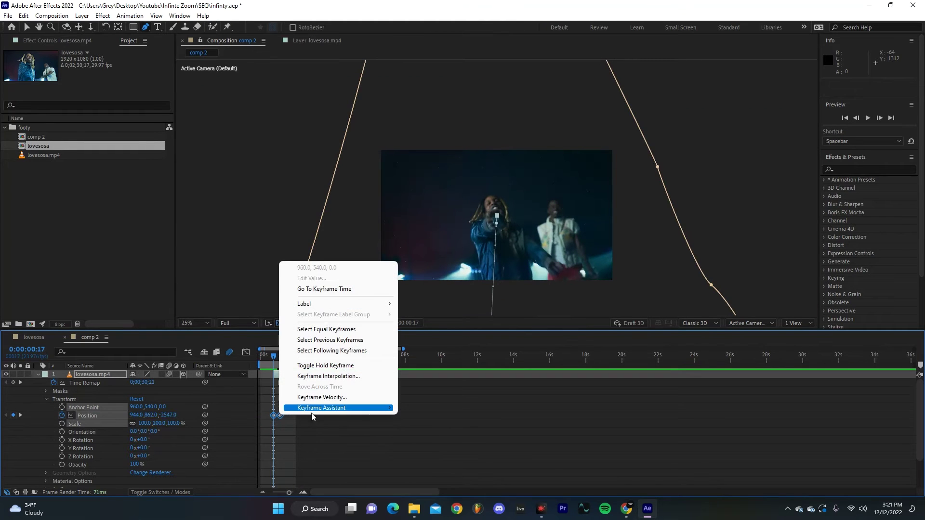
mouse_move(319, 412)
click(434, 440)
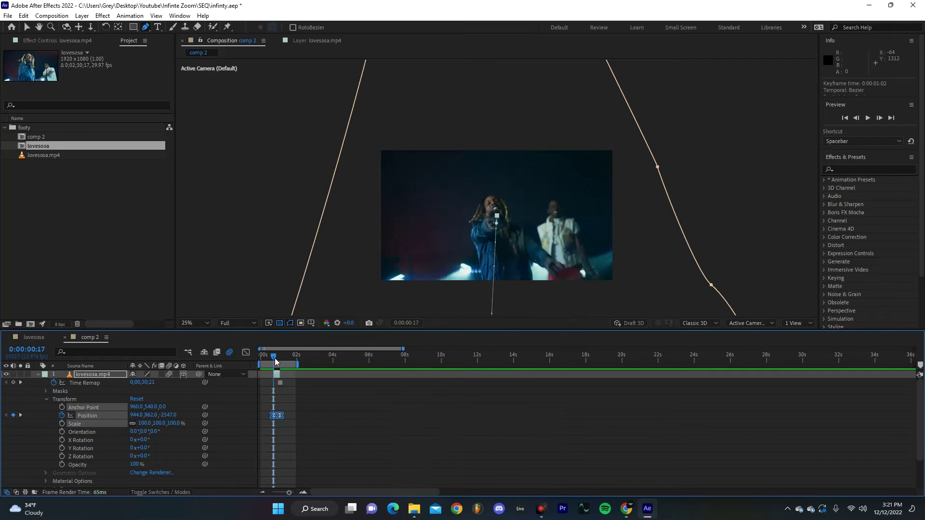
Preview the zoom transition from the start of the timeline
drag(273, 360, 244, 363)
key(space)
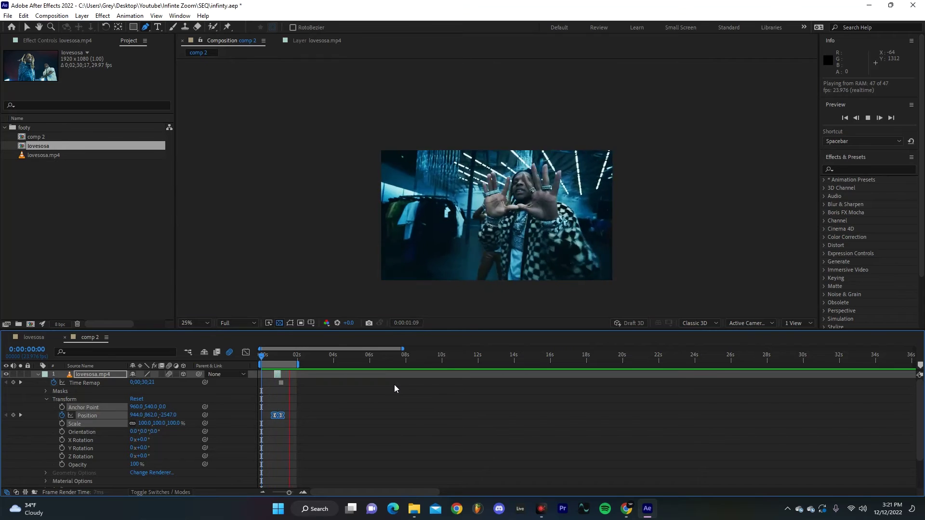
key(space)
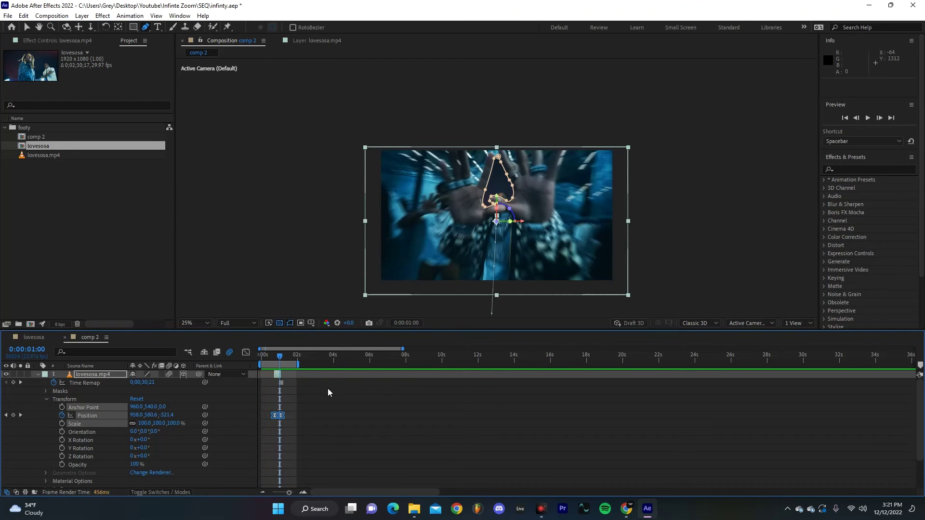
scroll(325, 391, down, 2)
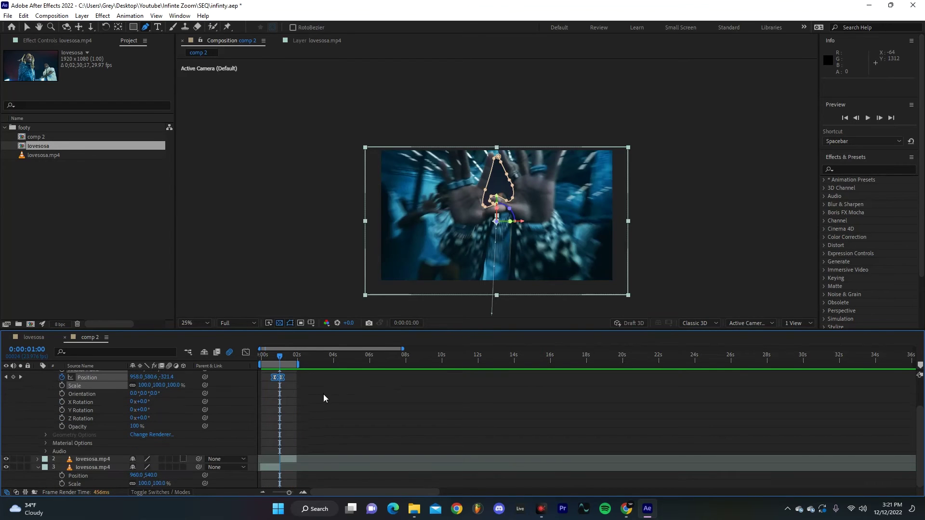
Add Position and Scale keyframes to layer 3 and move them to 0:18
click(305, 475)
scroll(305, 475, up, 5)
drag(322, 492, 313, 493)
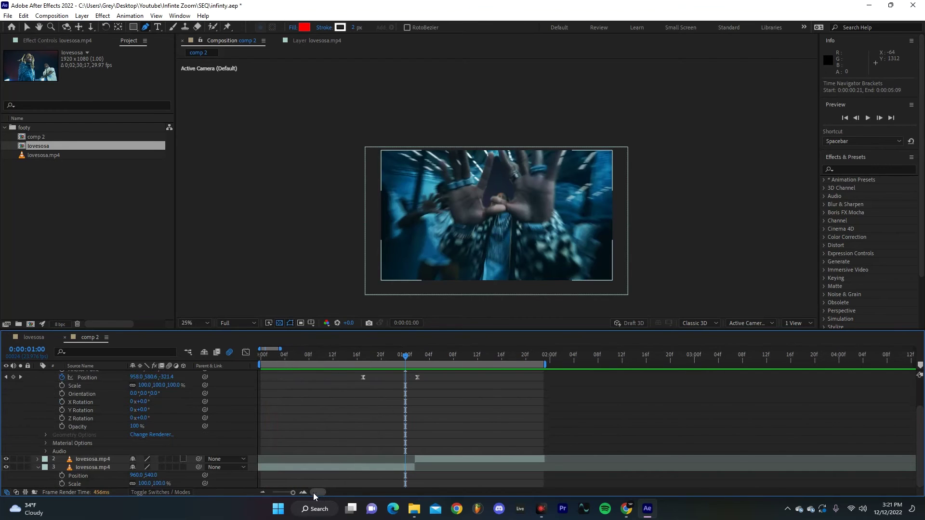
click(403, 467)
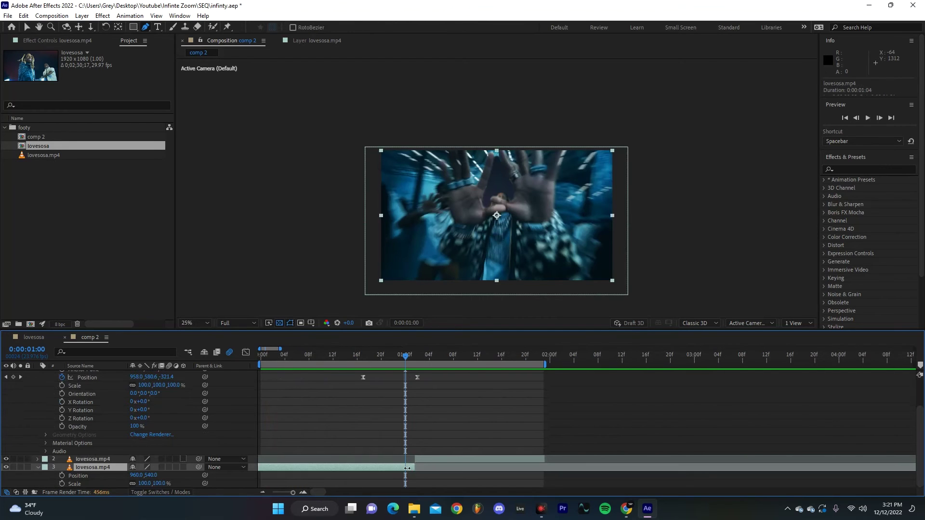
click(62, 476)
click(61, 484)
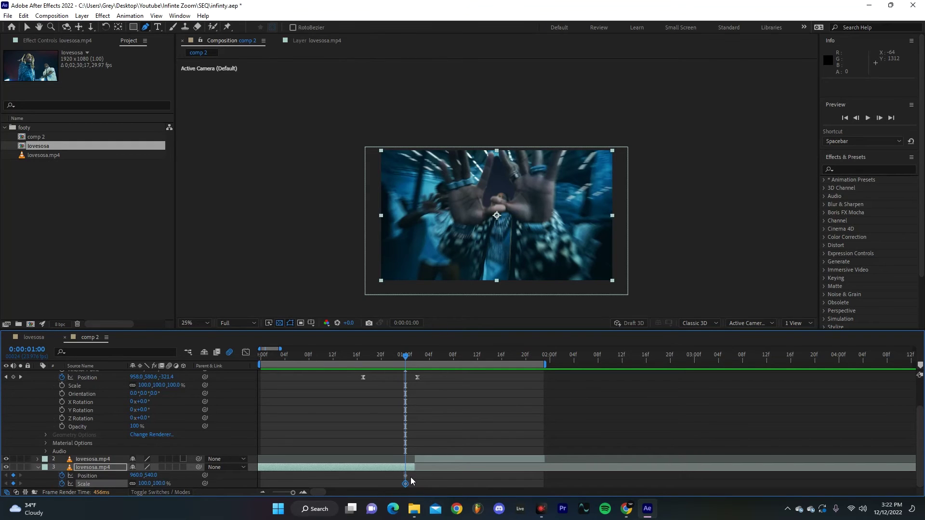
drag(405, 480, 368, 481)
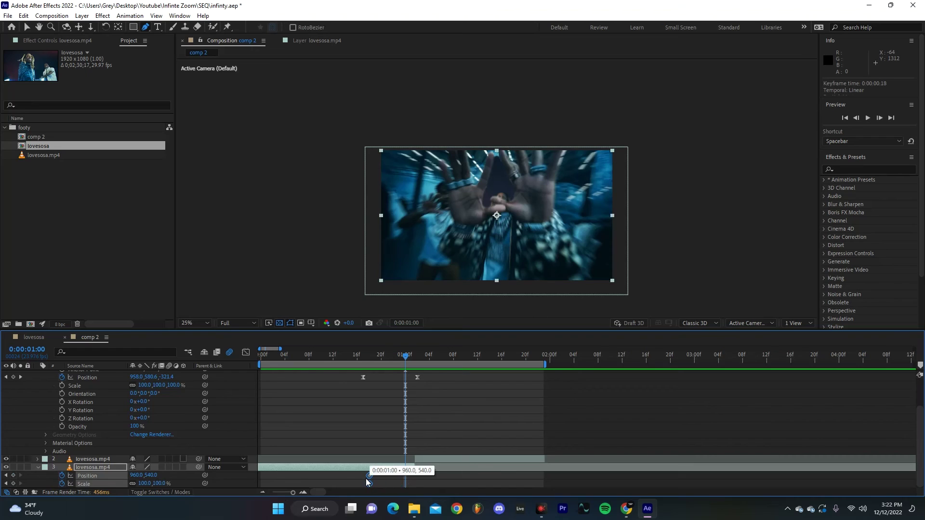
click(370, 480)
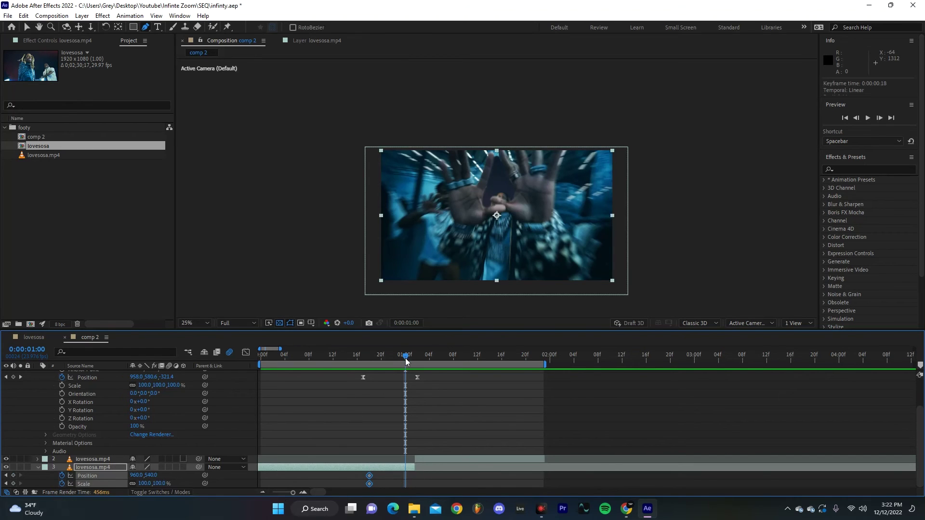
At 1:01, set layer 3's Scale to 80% and Position Y to 277
drag(406, 360, 411, 361)
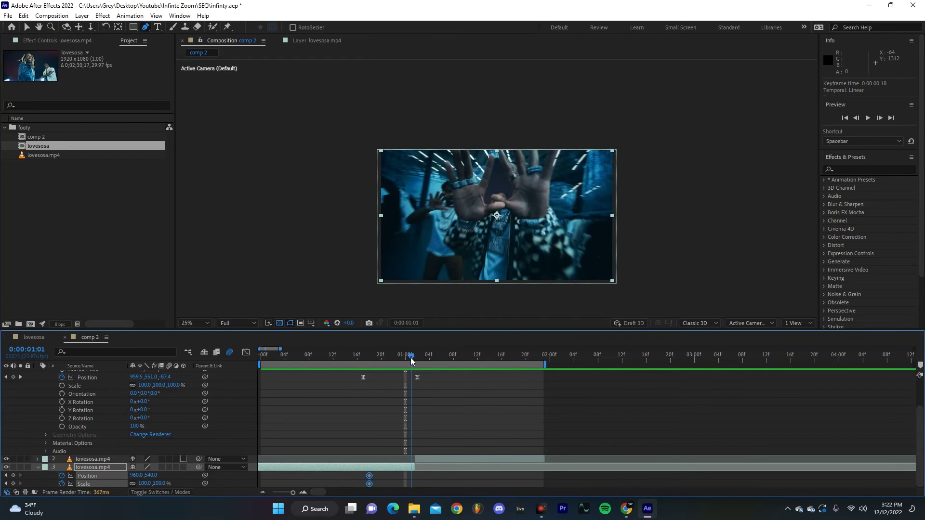
click(410, 477)
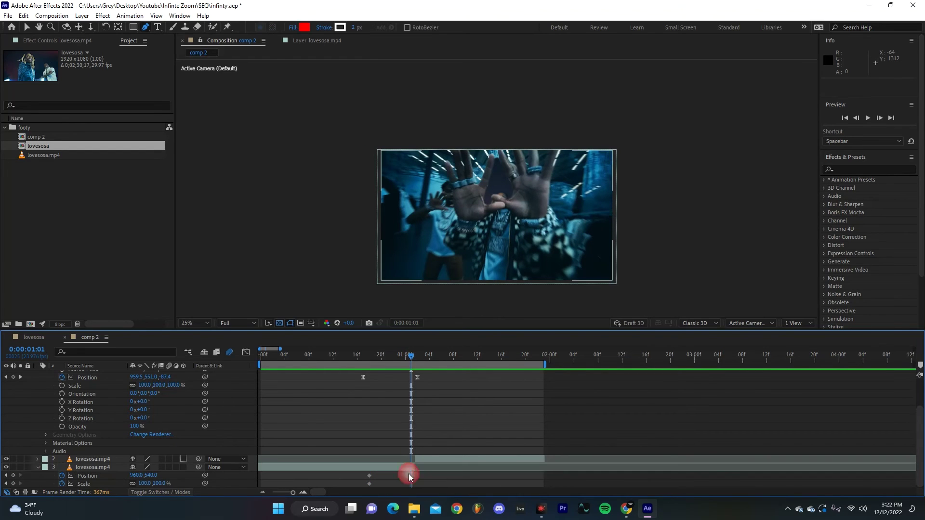
text(80)
key(Return)
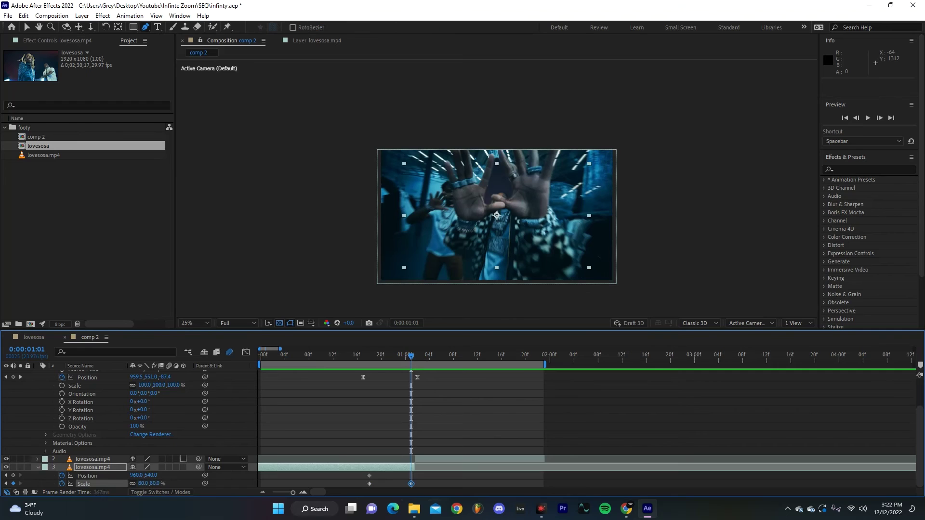
drag(151, 477, 11, 490)
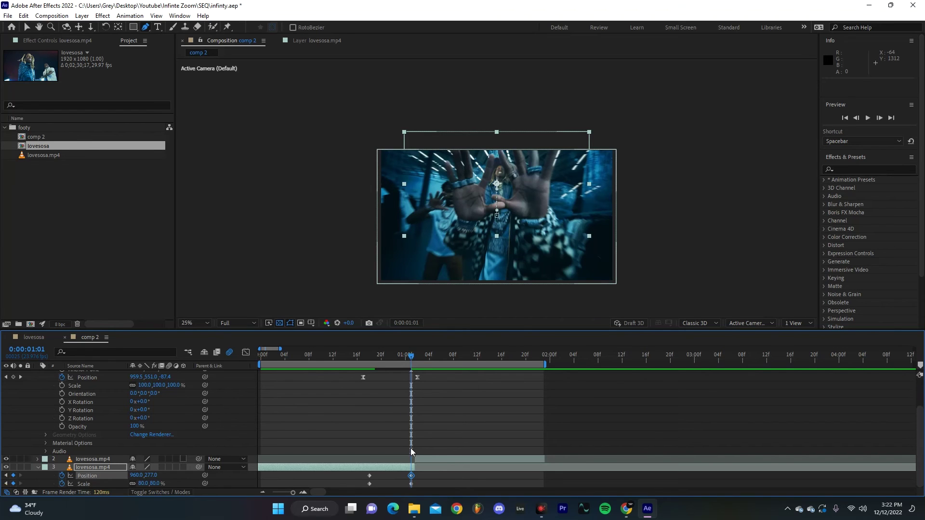
drag(426, 473, 355, 492)
Apply Easy Ease to layer 3's Position and Scale keyframes
right_click(368, 483)
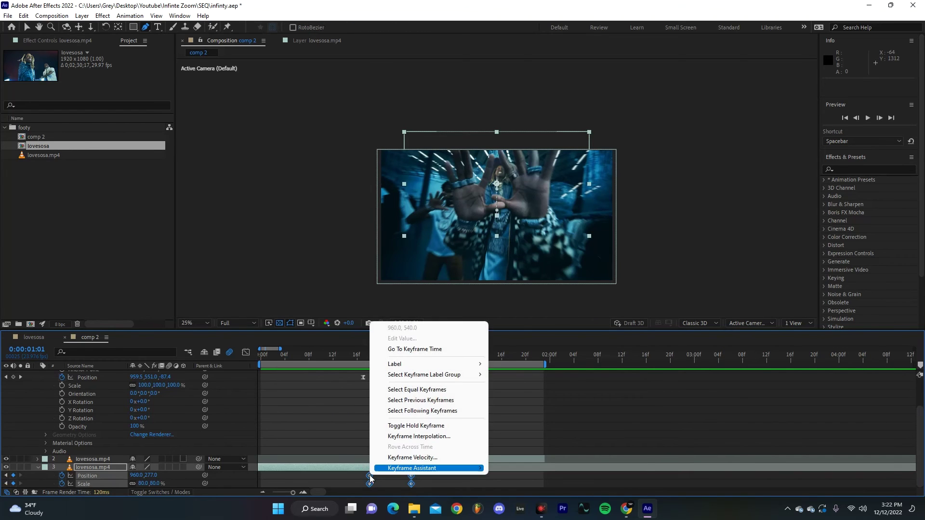
mouse_move(418, 476)
click(525, 408)
drag(410, 356, 381, 368)
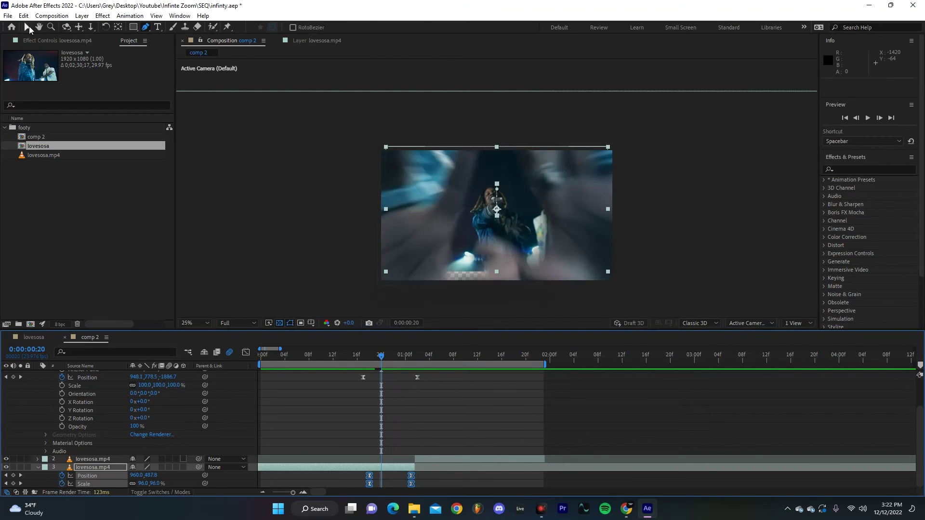
Move layer 3's starting Scale and Position keyframes to 0:00:00:20 and review the motion
key(v)
click(390, 482)
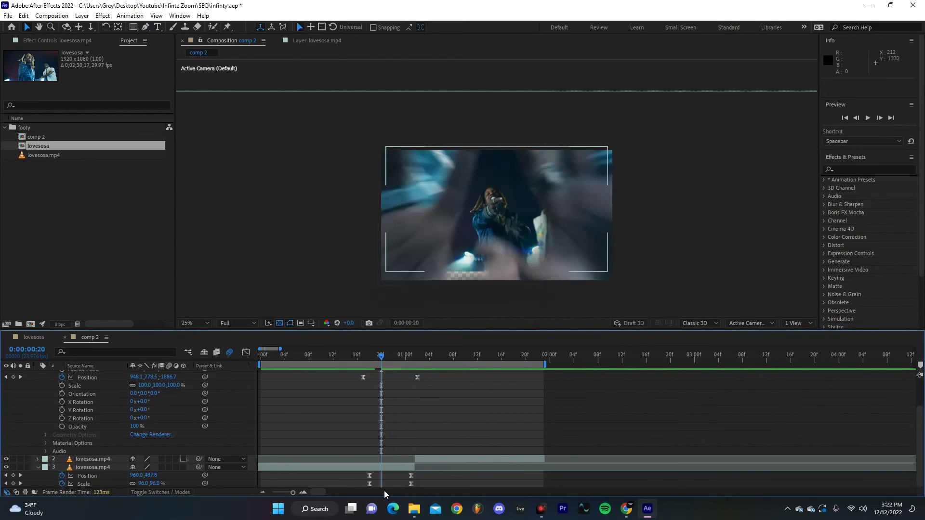
mouse_move(370, 488)
mouse_down()
mouse_move(382, 489)
mouse_move(372, 477)
mouse_move(383, 481)
mouse_up()
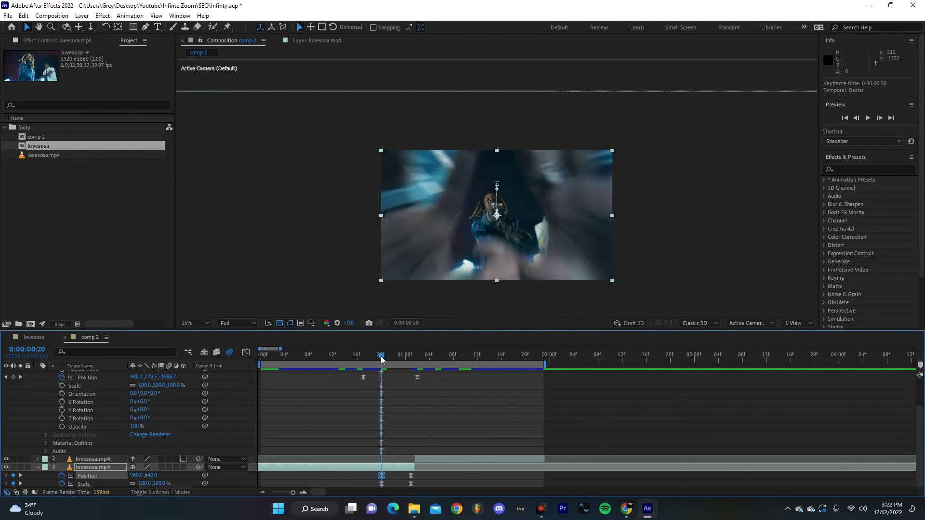
click(386, 359)
drag(387, 361, 334, 371)
scroll(289, 366, down, 5)
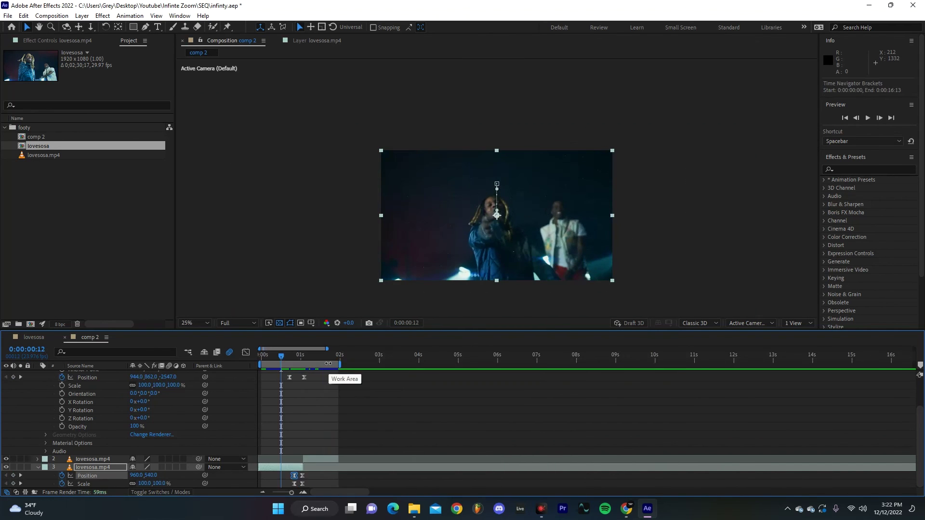